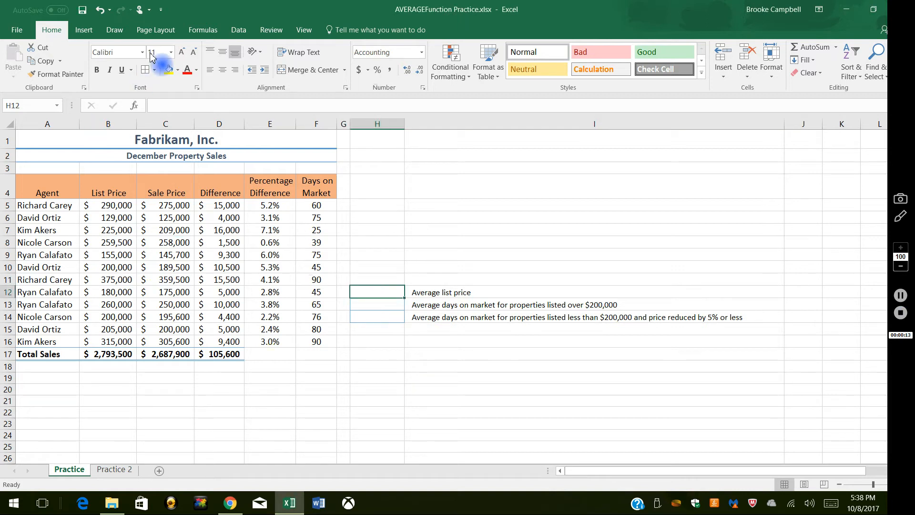
Step: Calculate the average list price in cell H12 with the AVERAGE function over B5:B16
left_click(210, 31)
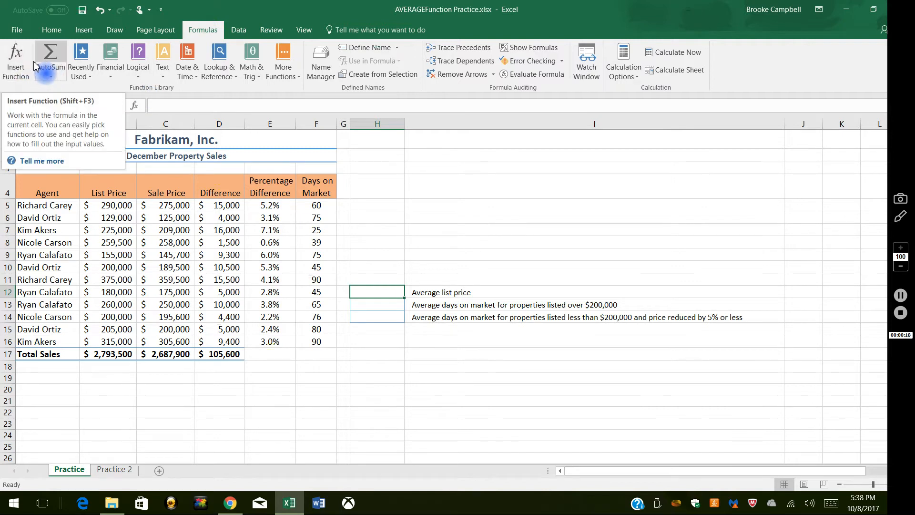
left_click(52, 78)
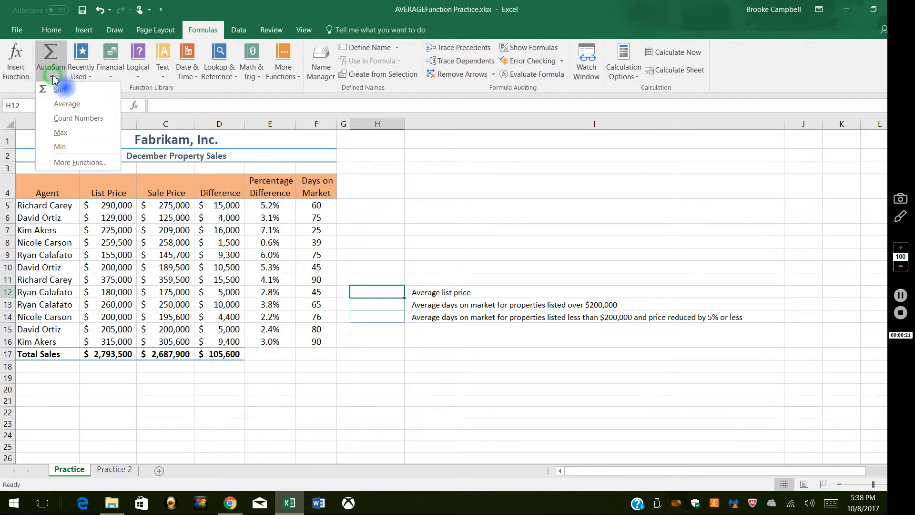
left_click(65, 105)
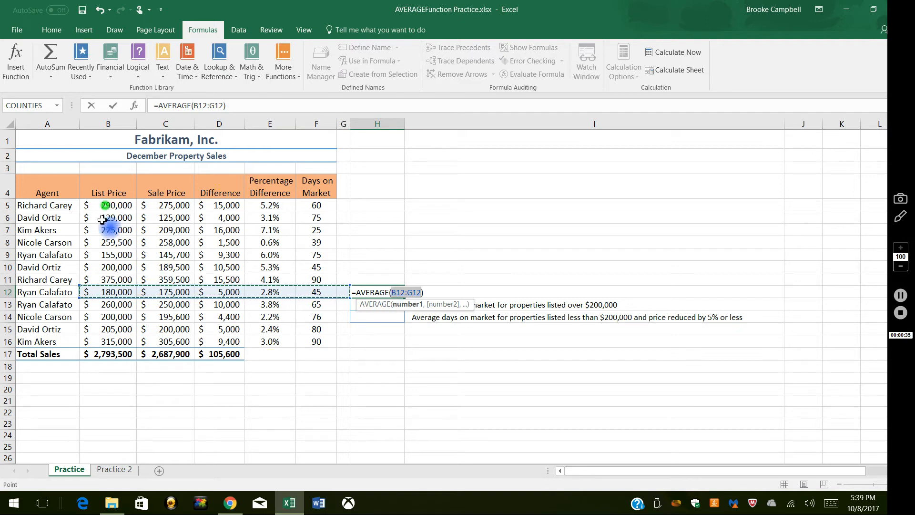
left_click_drag(111, 205, 123, 339)
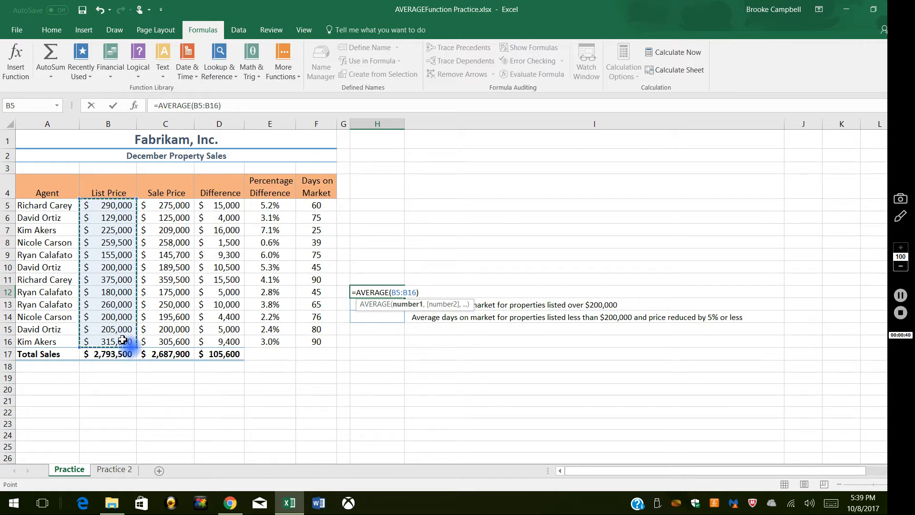
key("Return")
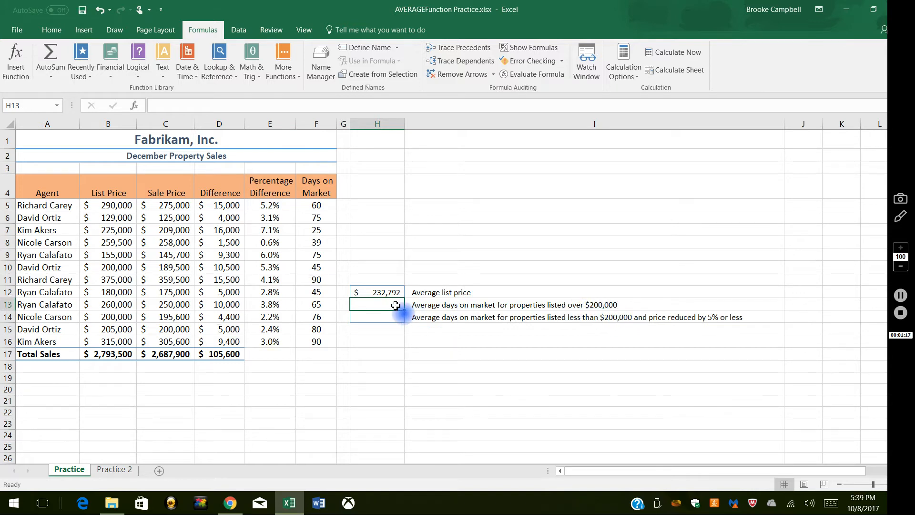
Step: Search for the AVERAGEIF function and insert it into cell H13
left_click(23, 77)
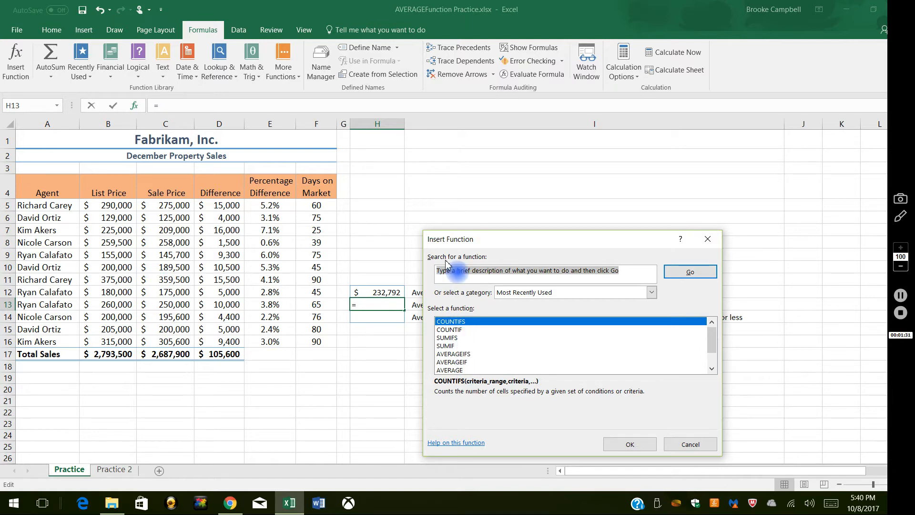
type("AVERAGEIF")
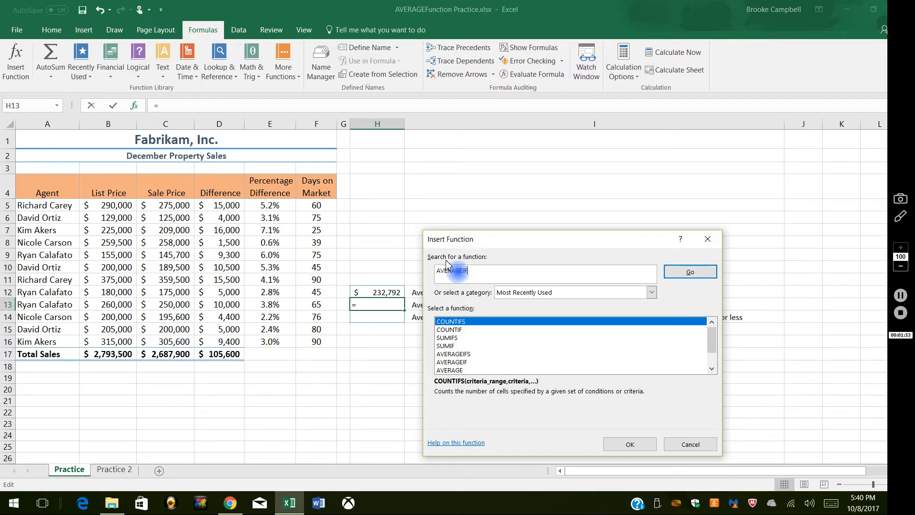
left_click(690, 273)
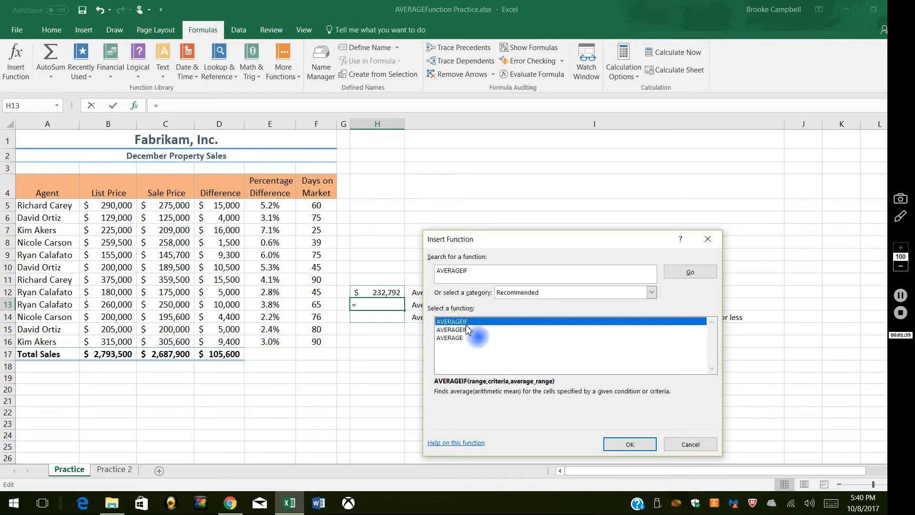
left_click(636, 448)
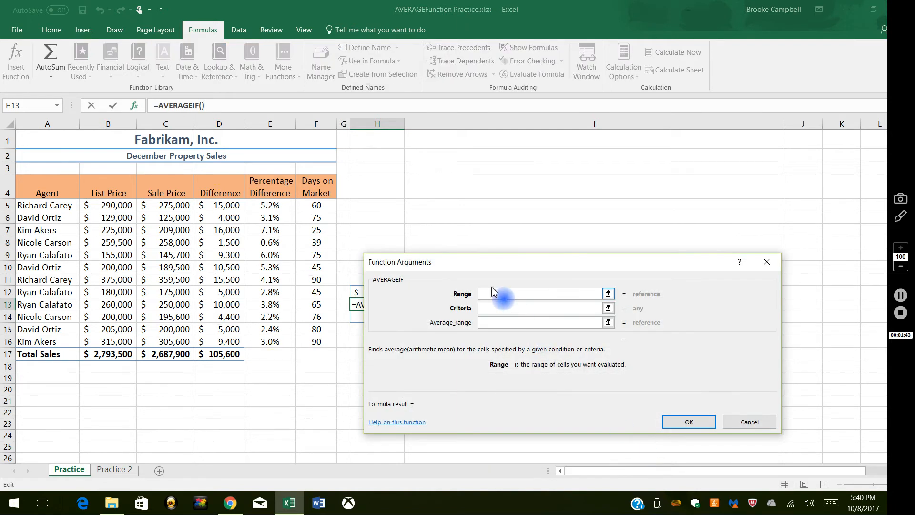
Step: Complete the AVERAGEIF formula with range B5:B16, criteria >=200000 and average range F5:F16
left_click_drag(515, 265, 507, 325)
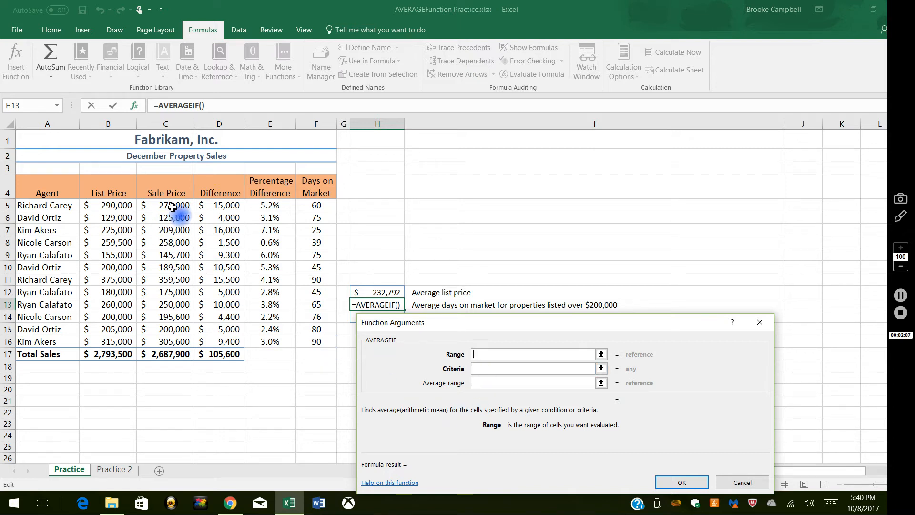
left_click_drag(126, 206, 123, 340)
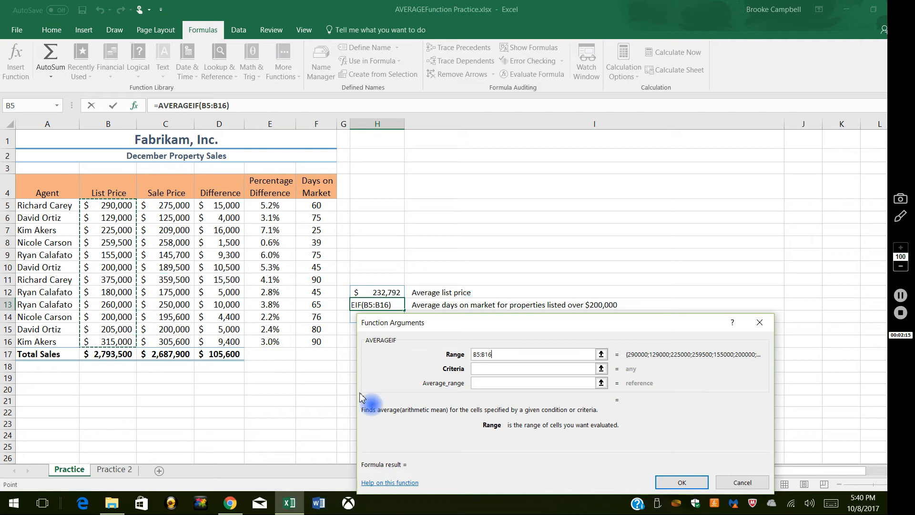
left_click(481, 370)
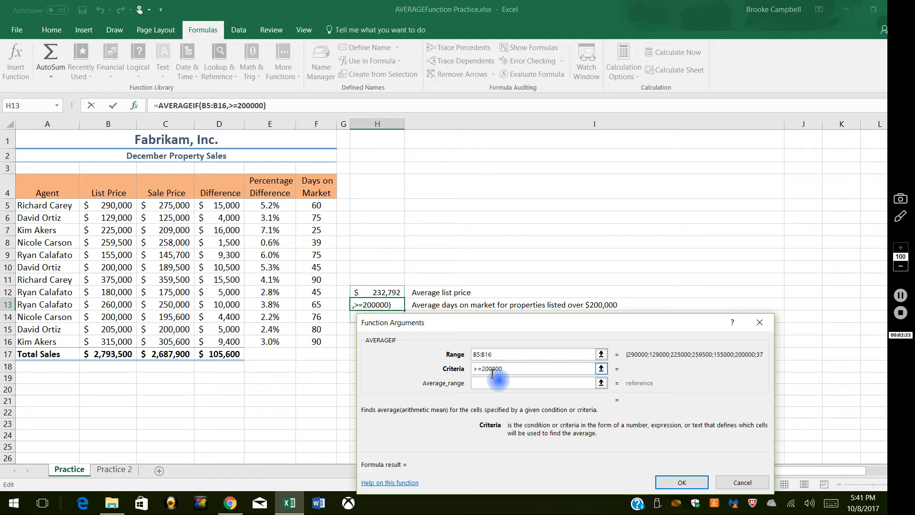
left_click(493, 382)
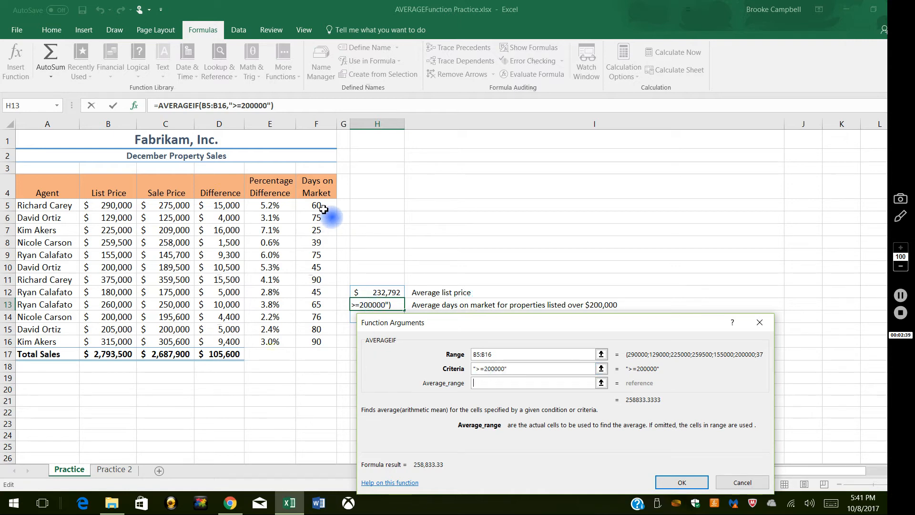
left_click_drag(317, 205, 325, 346)
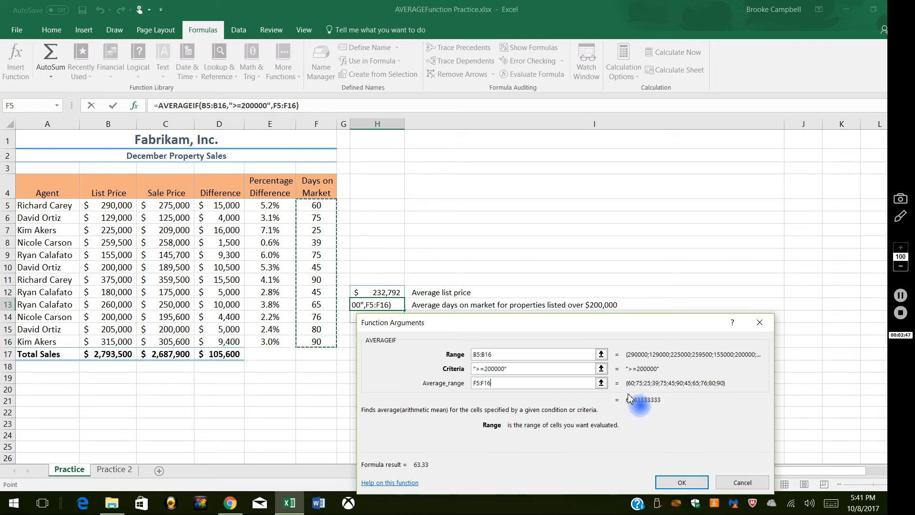
left_click(682, 482)
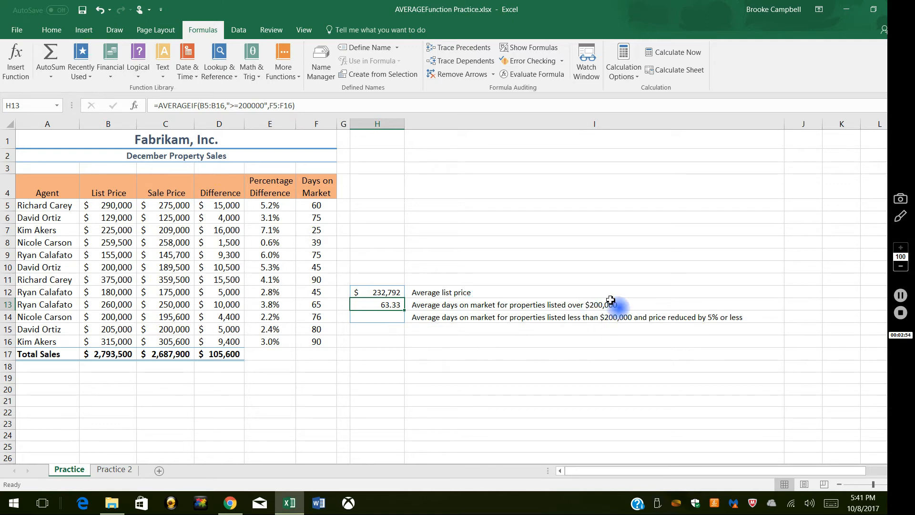
Step: Insert the AVERAGEIFS function into cell H14 and move its arguments dialog clear of the row 14 description
left_click(385, 319)
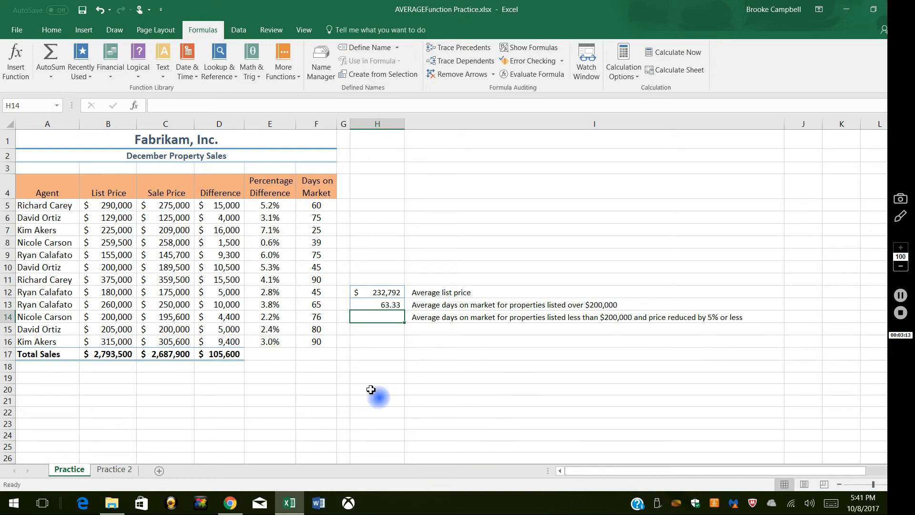
left_click(21, 72)
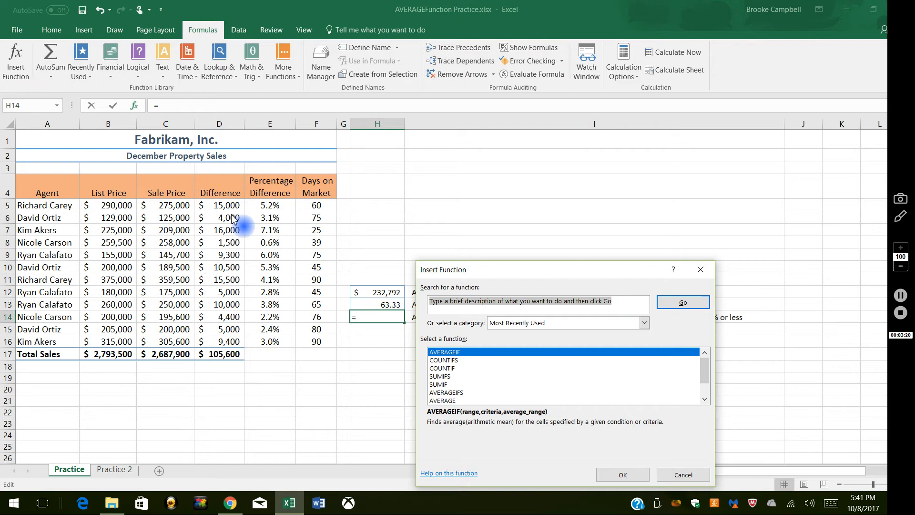
left_click(455, 392)
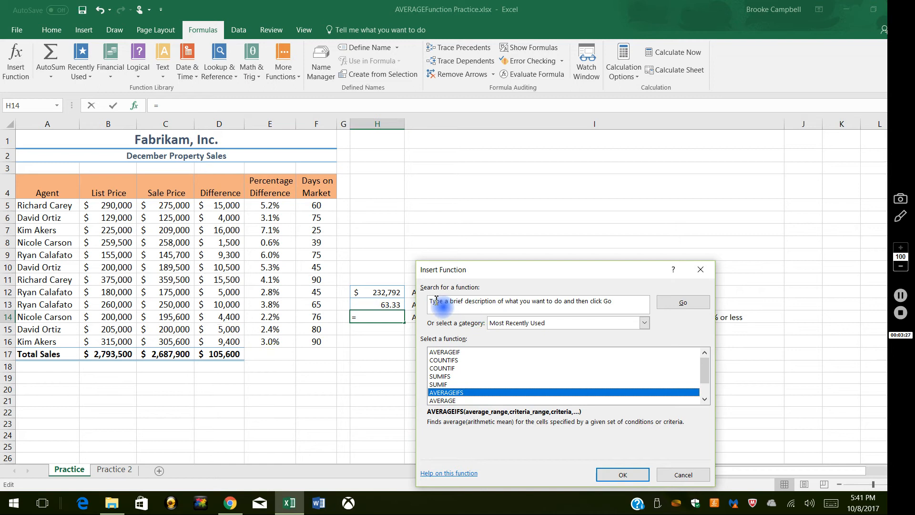
left_click(626, 474)
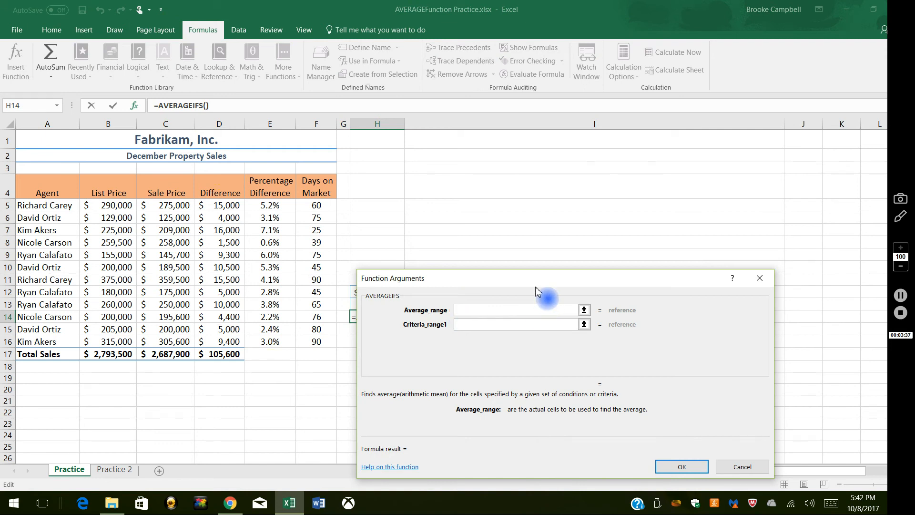
left_click_drag(541, 288, 558, 343)
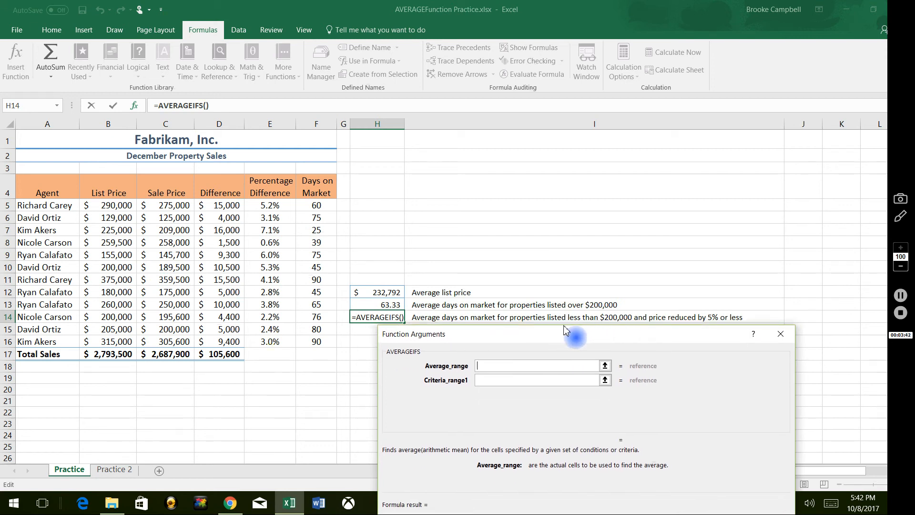
left_click(622, 319)
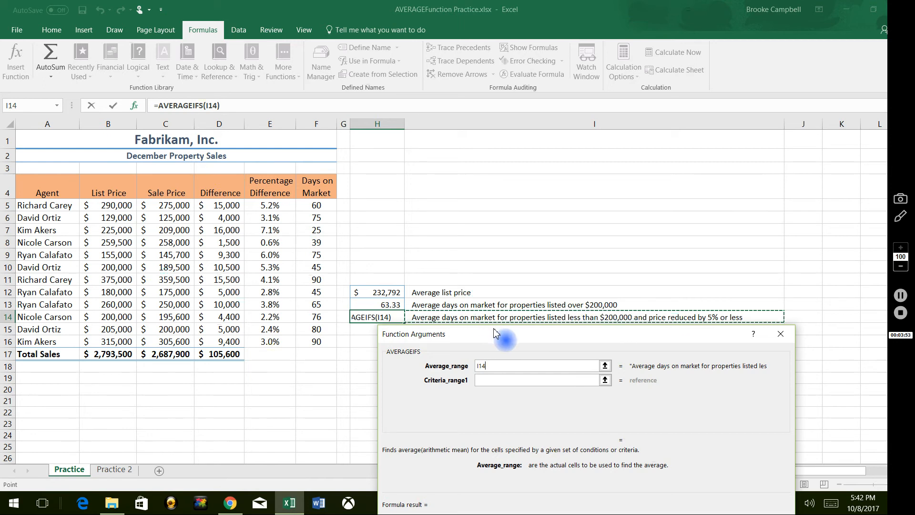
left_click_drag(495, 366, 471, 364)
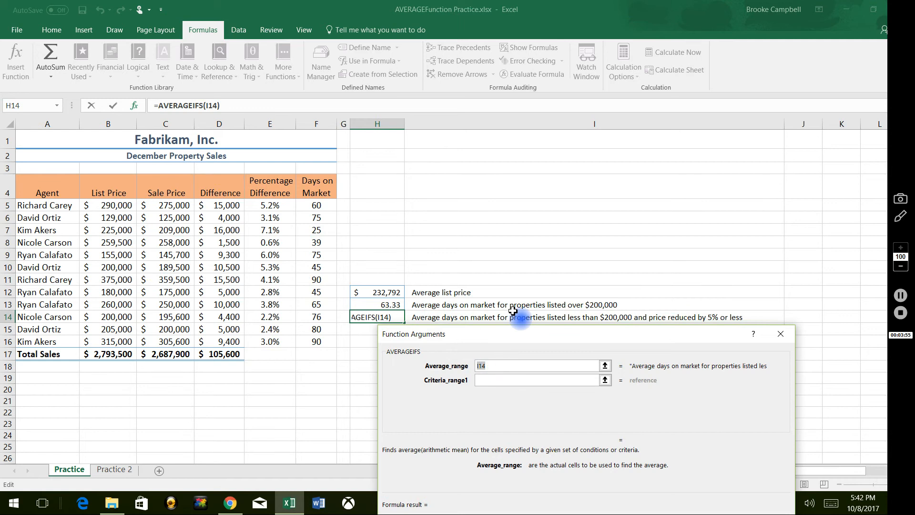
key("BackSpace")
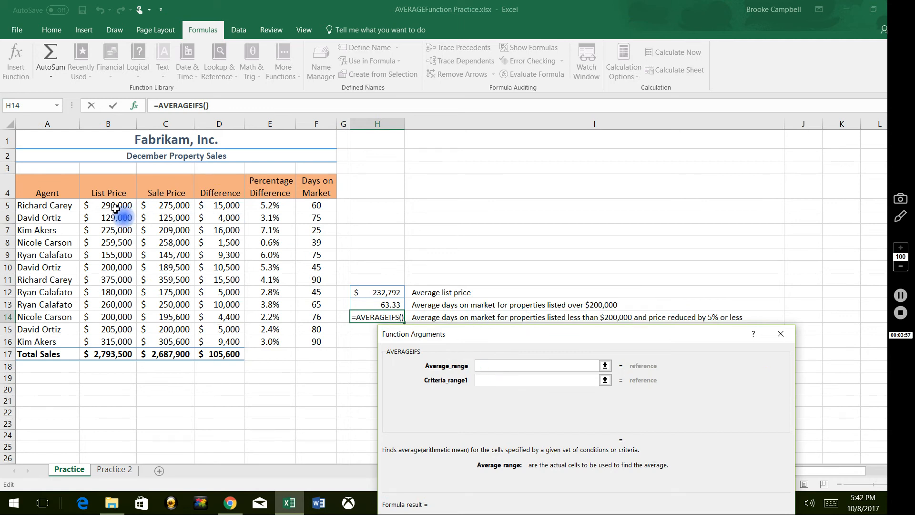
left_click_drag(115, 208, 115, 341)
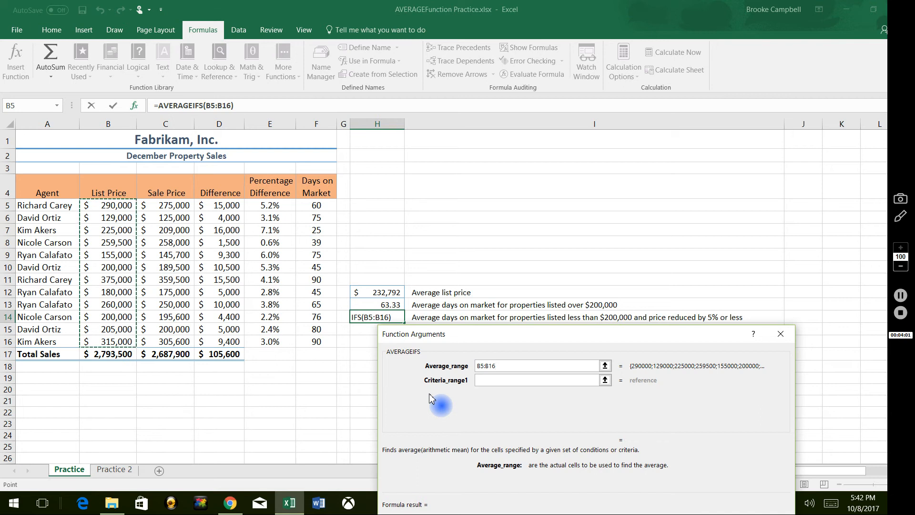
key("Tab")
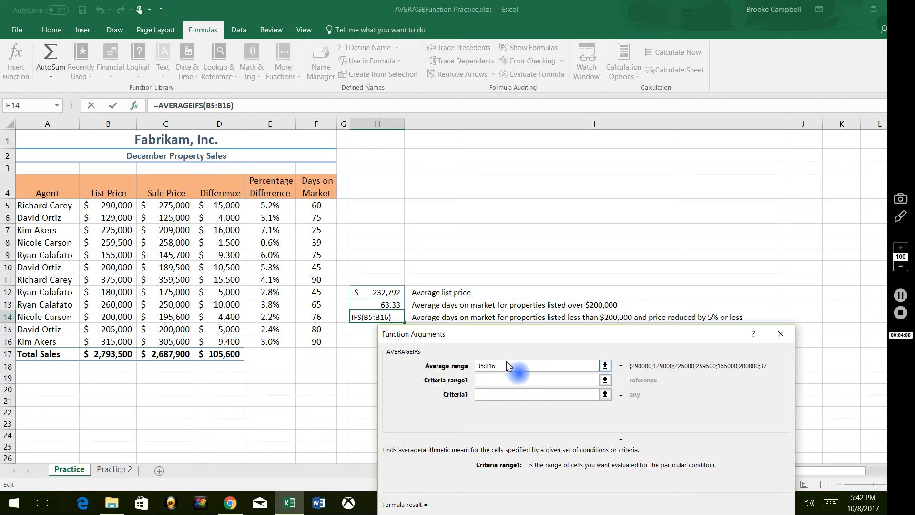
Step: Set the AVERAGEIFS average range to F5:F16 and its first condition to range B5:B16 with criteria <200000
left_click_drag(507, 365, 472, 371)
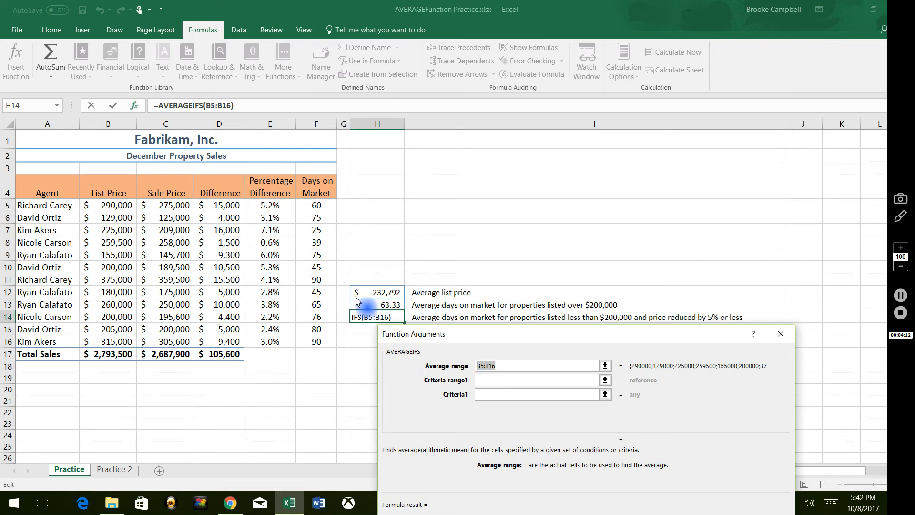
left_click_drag(316, 206, 317, 342)
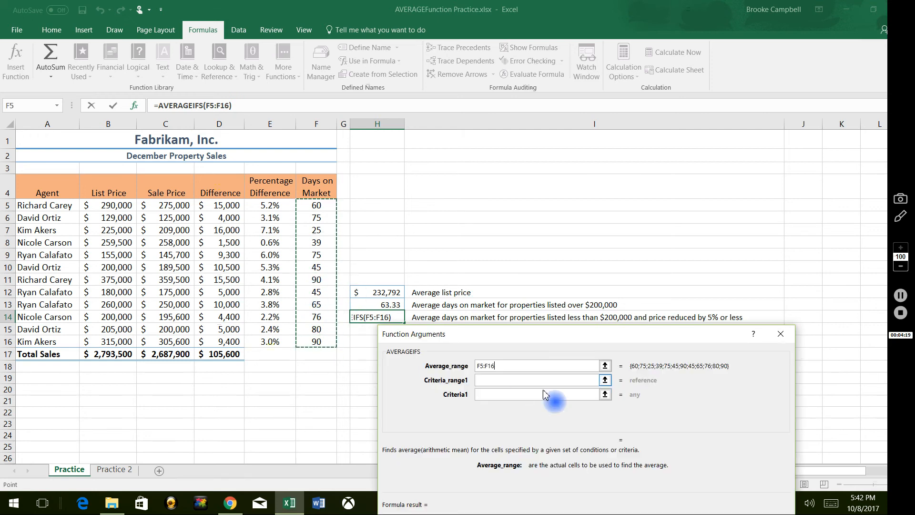
left_click(501, 380)
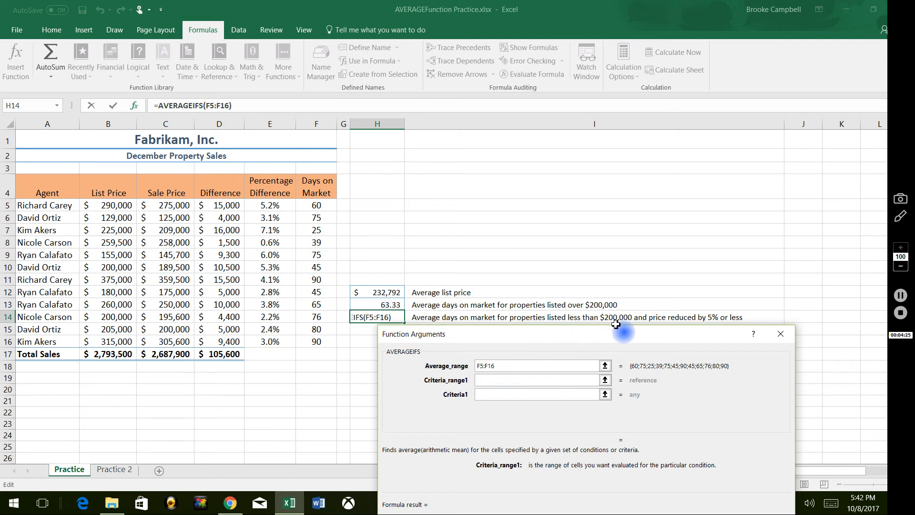
left_click_drag(124, 213, 123, 347)
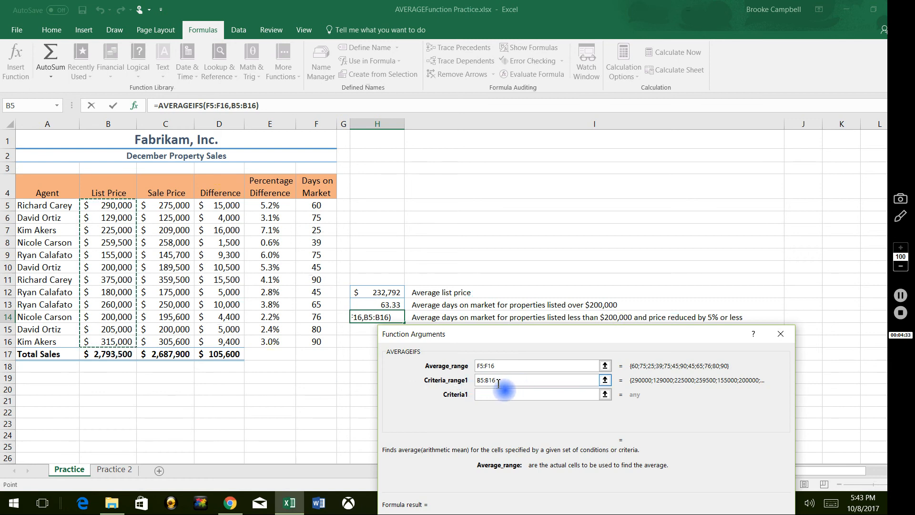
left_click(493, 394)
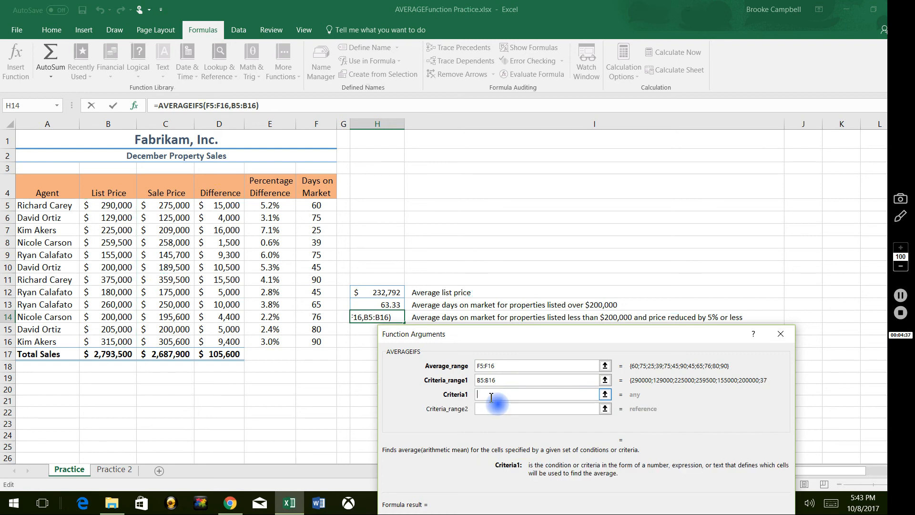
type("<200000")
Step: Add the second condition with range E5:E16 and criteria <=5%, and complete the AVERAGEIFS formula in H14
left_click(484, 410)
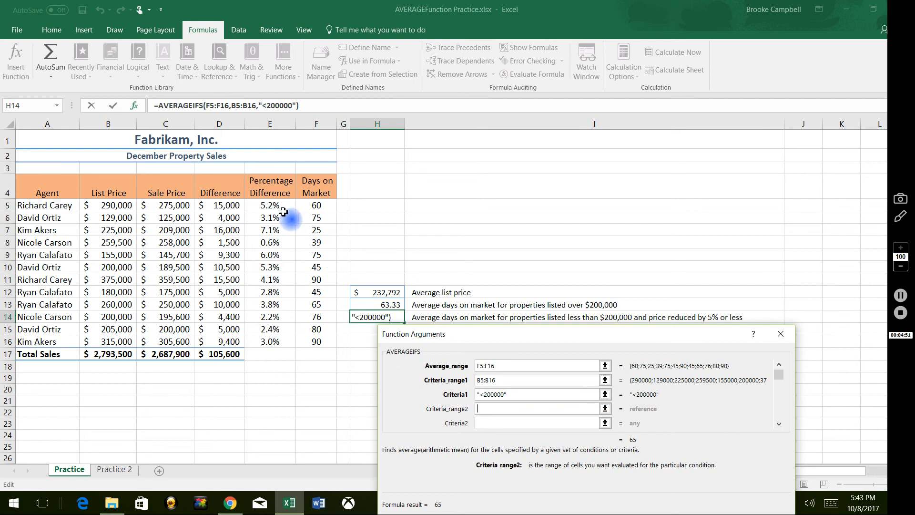
left_click_drag(275, 206, 283, 347)
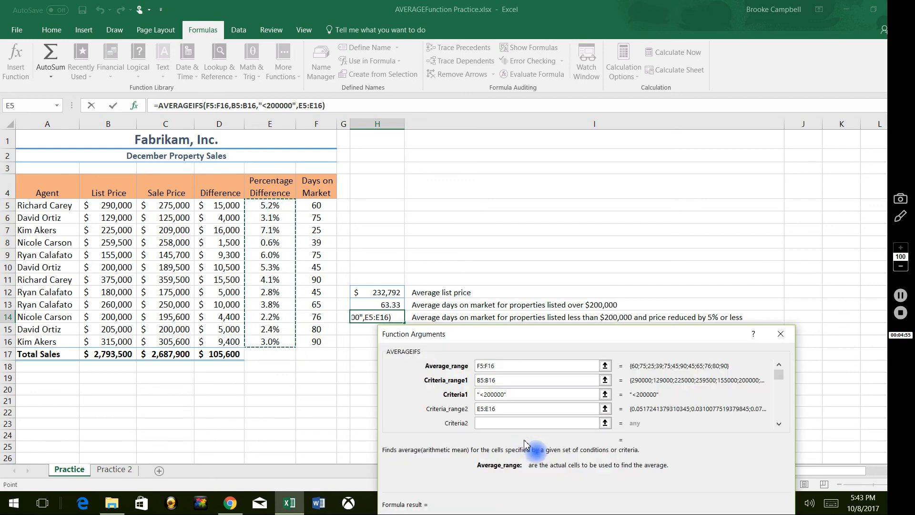
key("Tab")
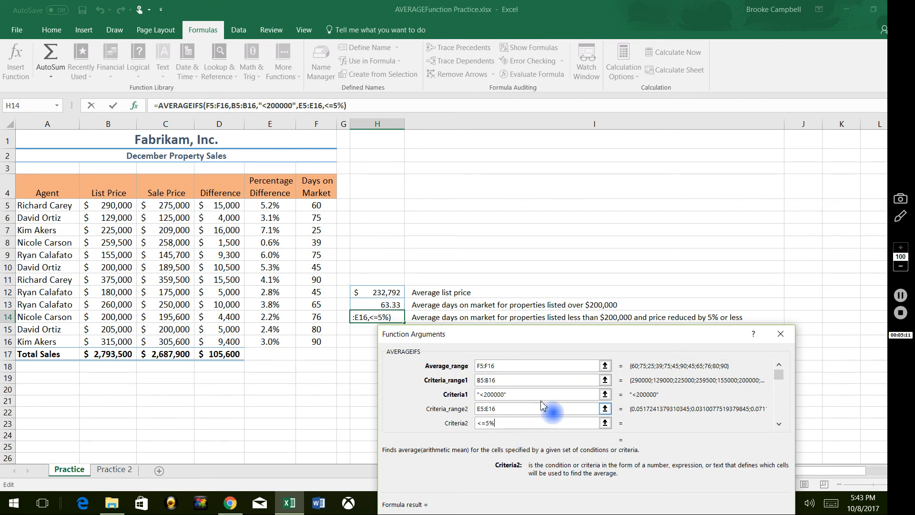
left_click_drag(611, 339, 628, 85)
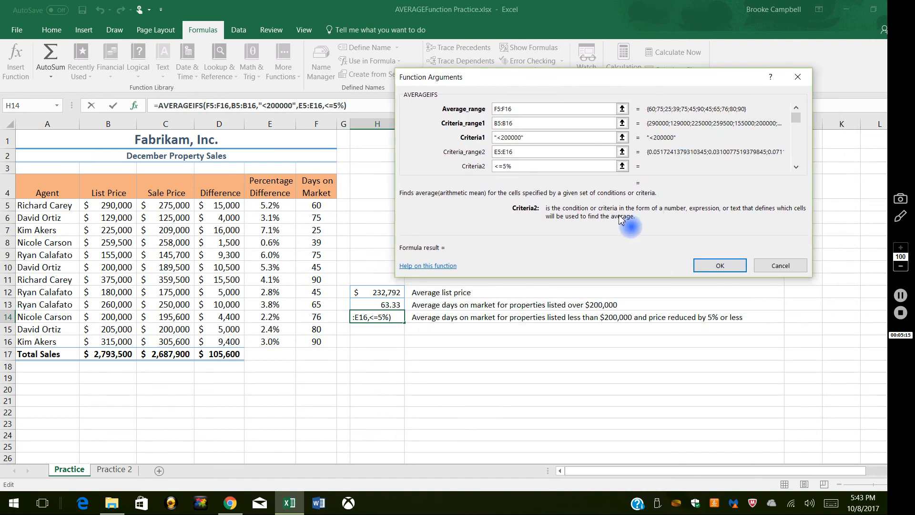
left_click(722, 268)
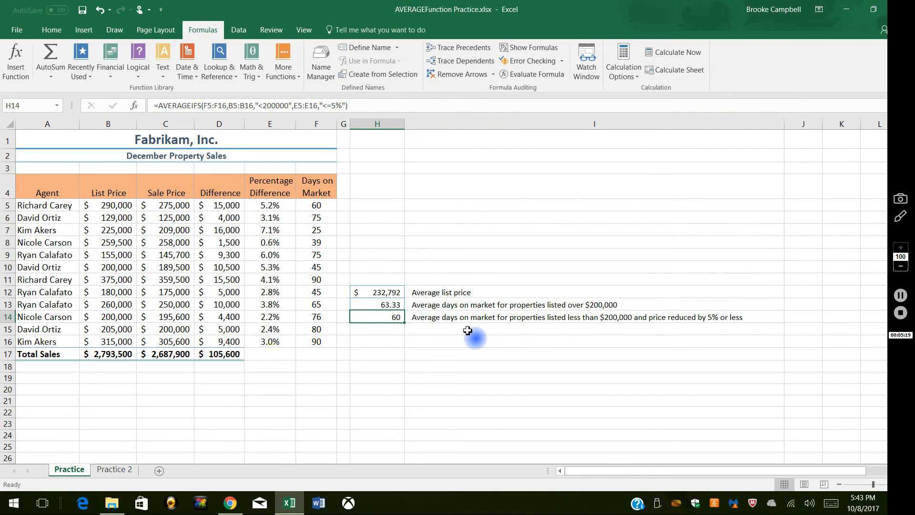